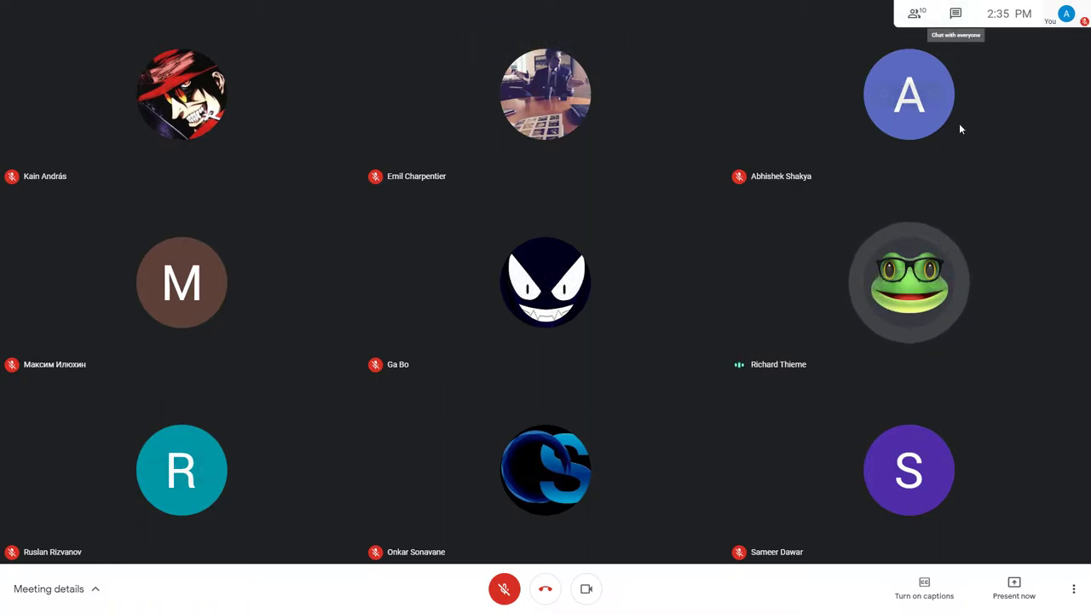
{"action": "left_click", "coordinate": [1074, 588]}
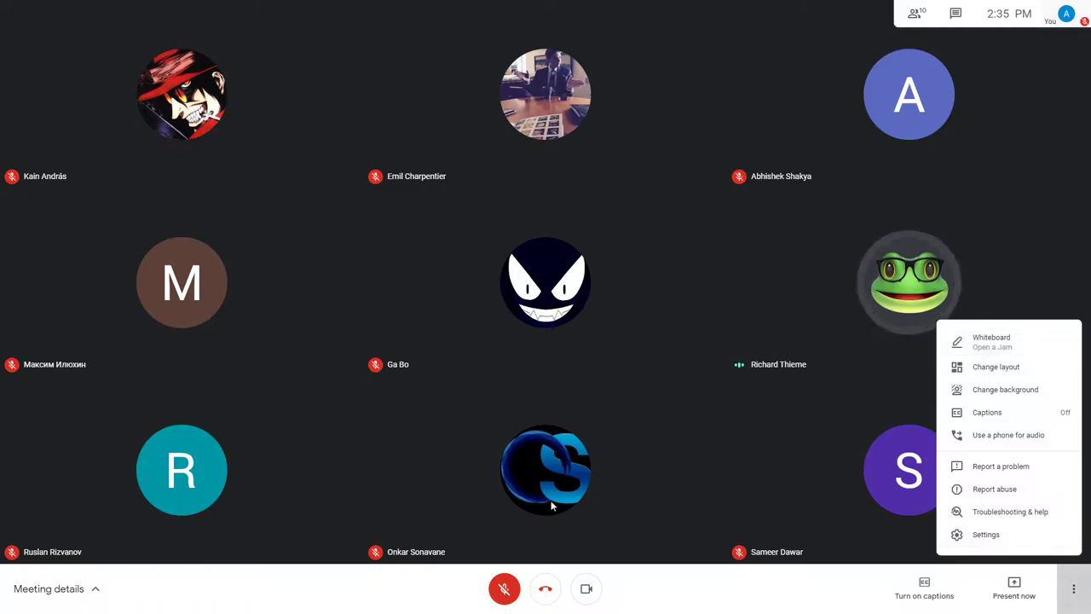
{"action": "left_click", "coordinate": [80, 588]}
{"action": "left_click", "coordinate": [103, 602]}
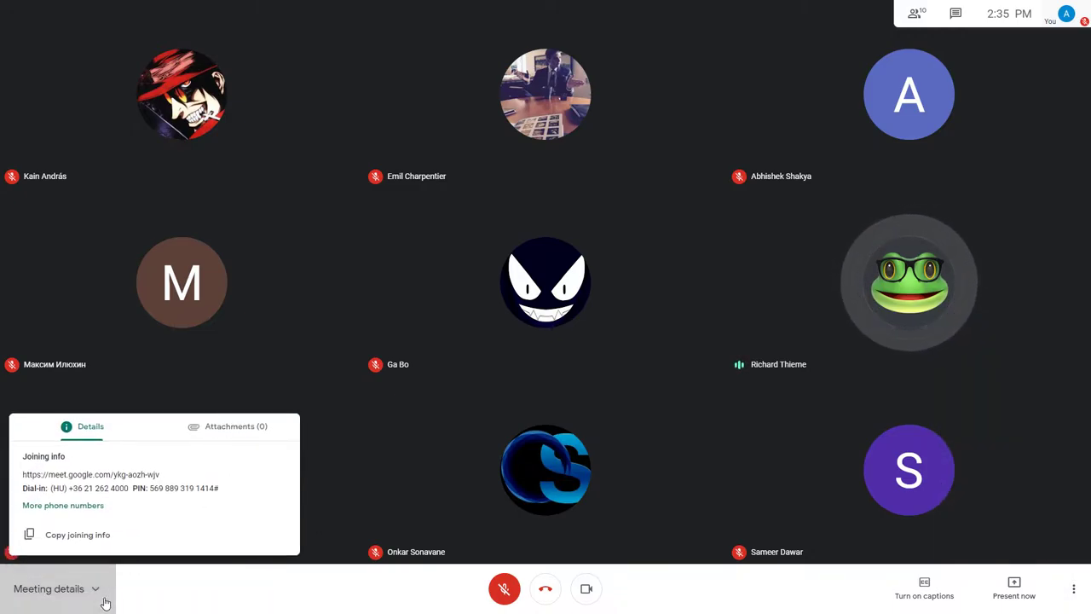
{"action": "left_click", "coordinate": [103, 602]}
Switch to Skype and open the Volume Mixer to check the sound levels of all running applications.
{"action": "key", "text": "alt+Tab"}
{"action": "right_click", "coordinate": [999, 602]}
{"action": "left_click", "coordinate": [1016, 535]}
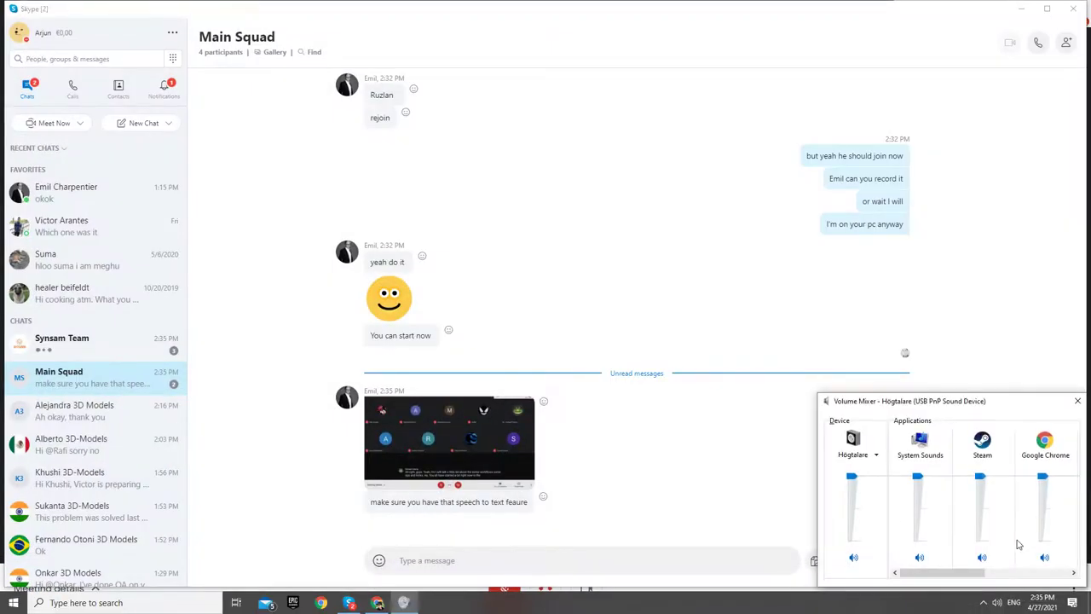
{"action": "left_click", "coordinate": [1070, 573]}
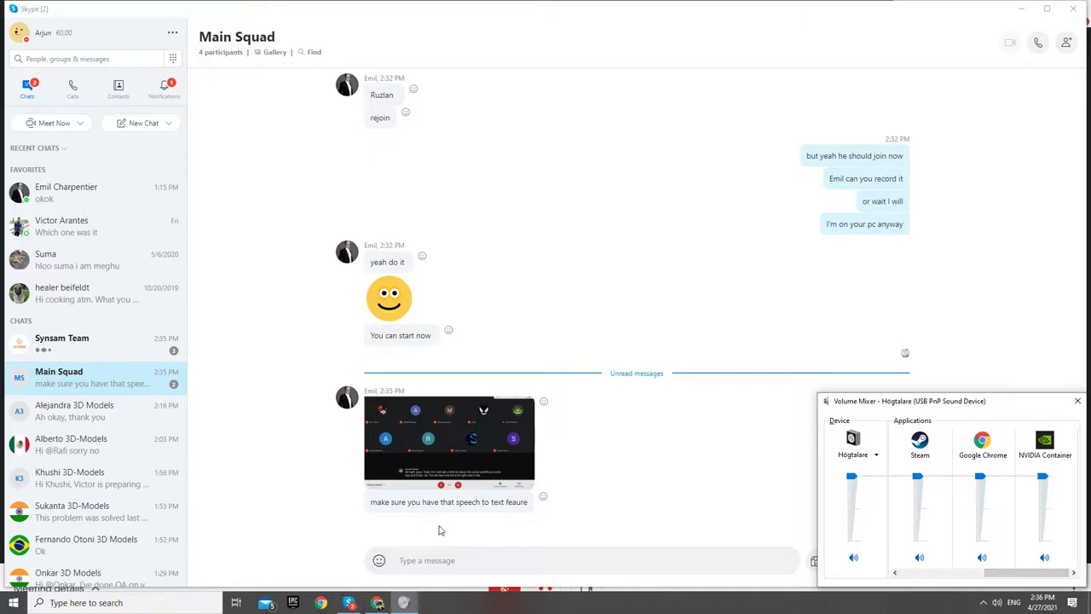
Switch back to the Google Meet call, turn on captions and admit the two people asking to join.
{"action": "left_click", "coordinate": [377, 603]}
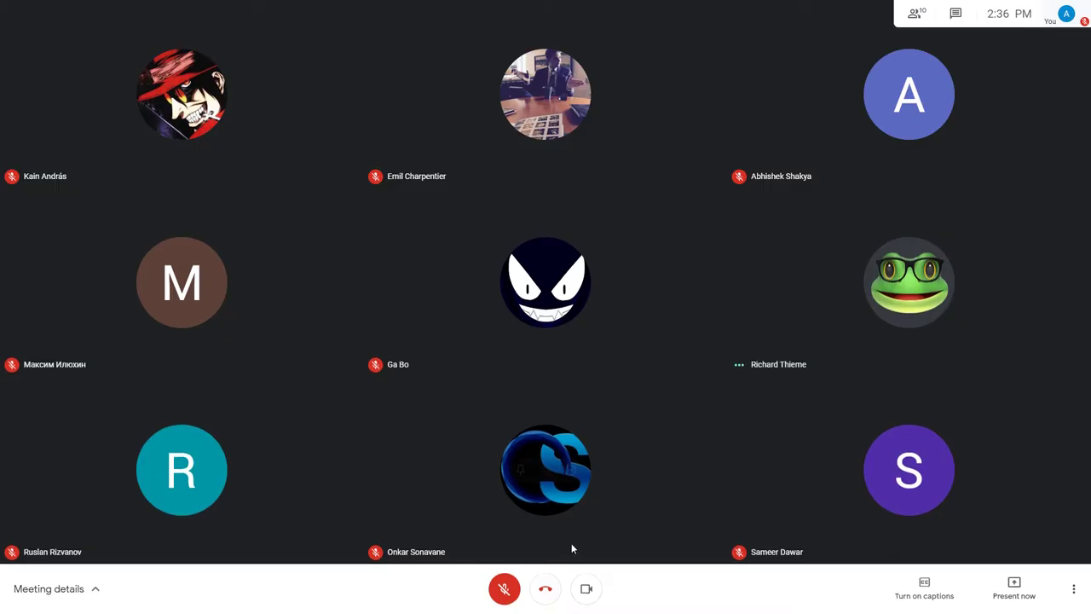
{"action": "left_click", "coordinate": [945, 592]}
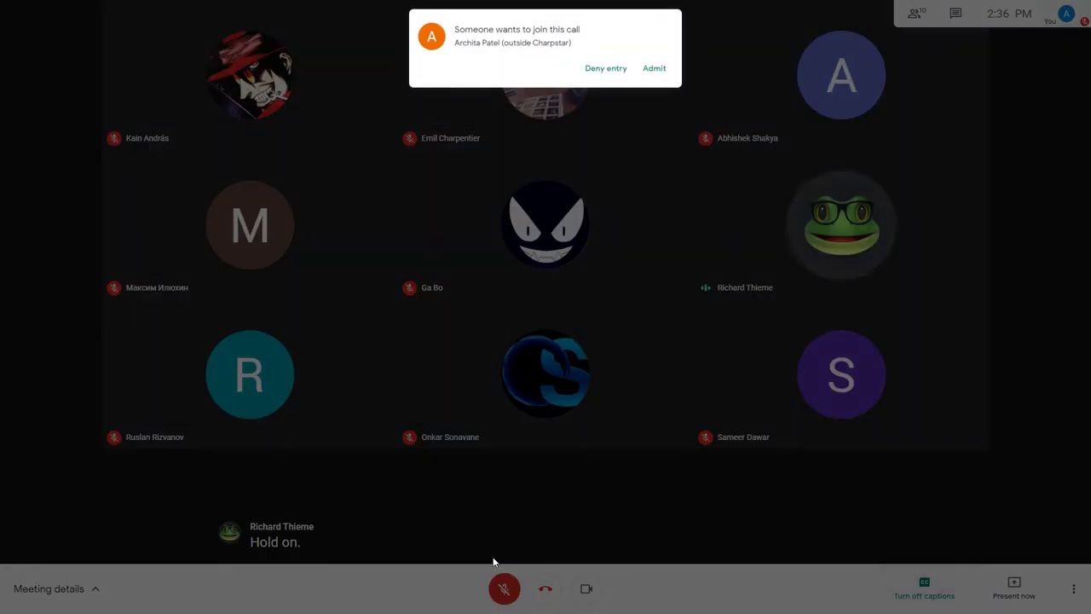
{"action": "left_click", "coordinate": [658, 72]}
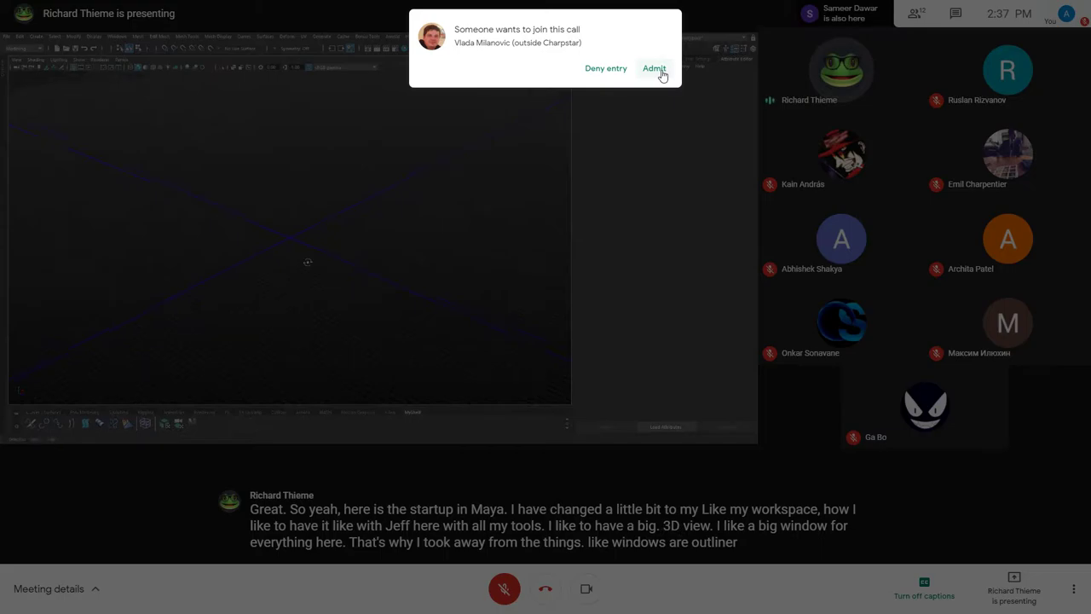
{"action": "left_click", "coordinate": [655, 69]}
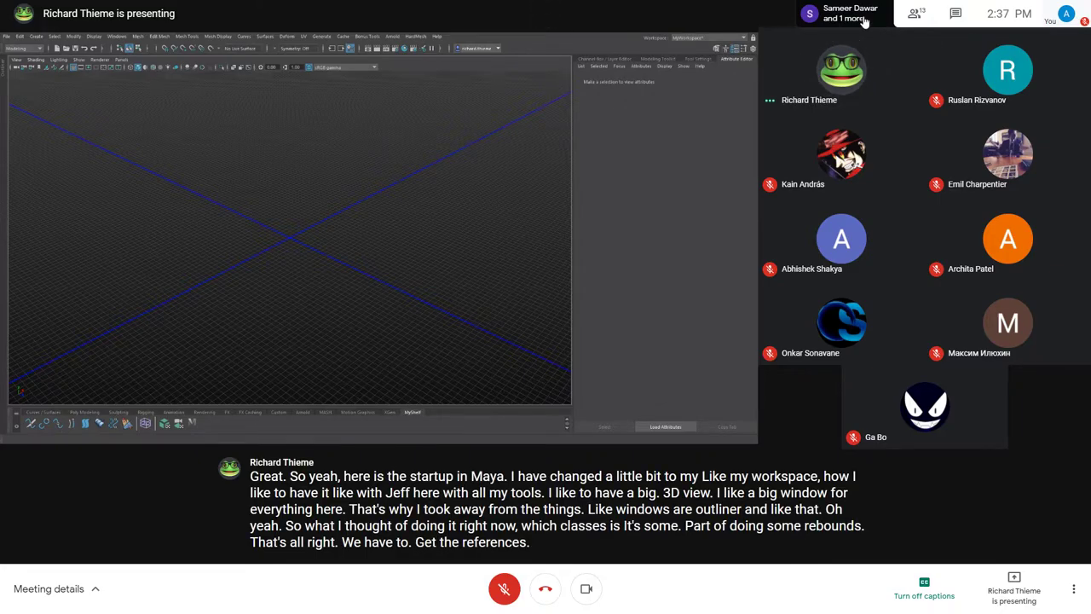
Review the list of people in the call and close it again.
{"action": "left_click", "coordinate": [928, 15]}
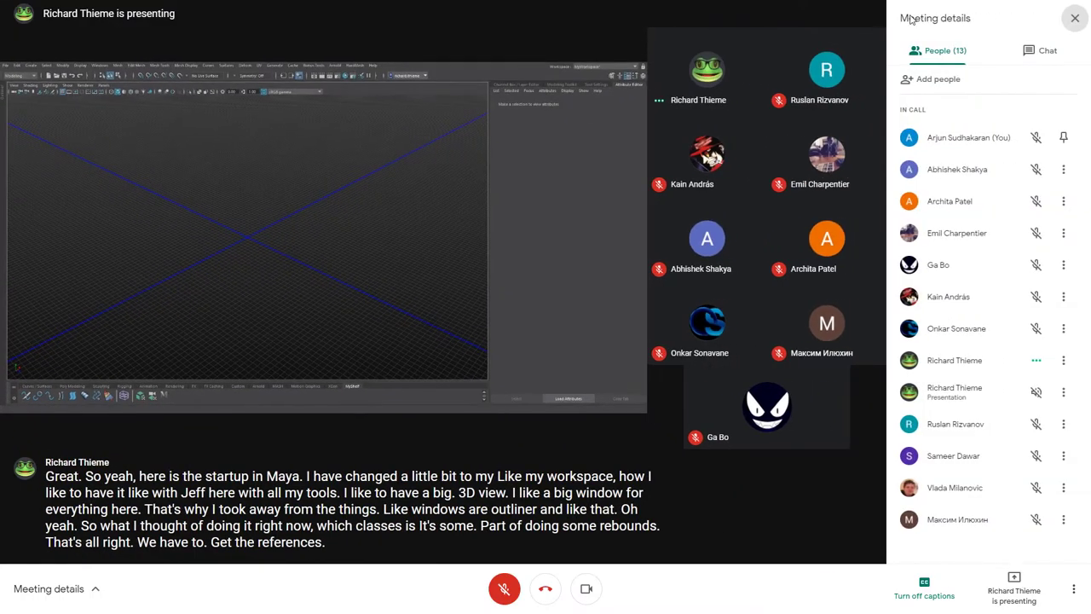
{"action": "left_click", "coordinate": [1076, 16]}
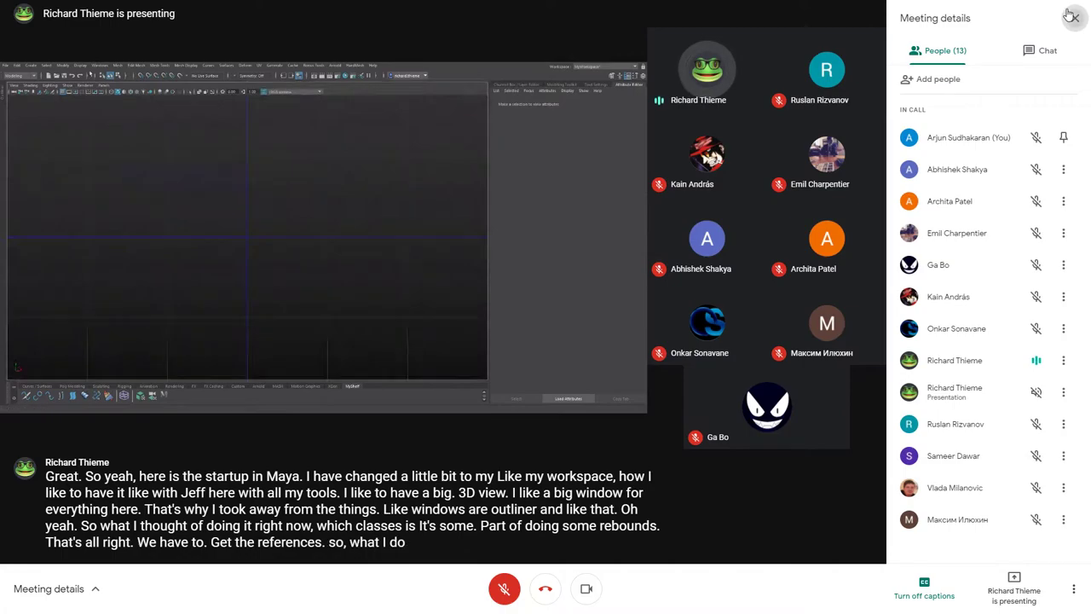
{"action": "left_click", "coordinate": [1077, 15]}
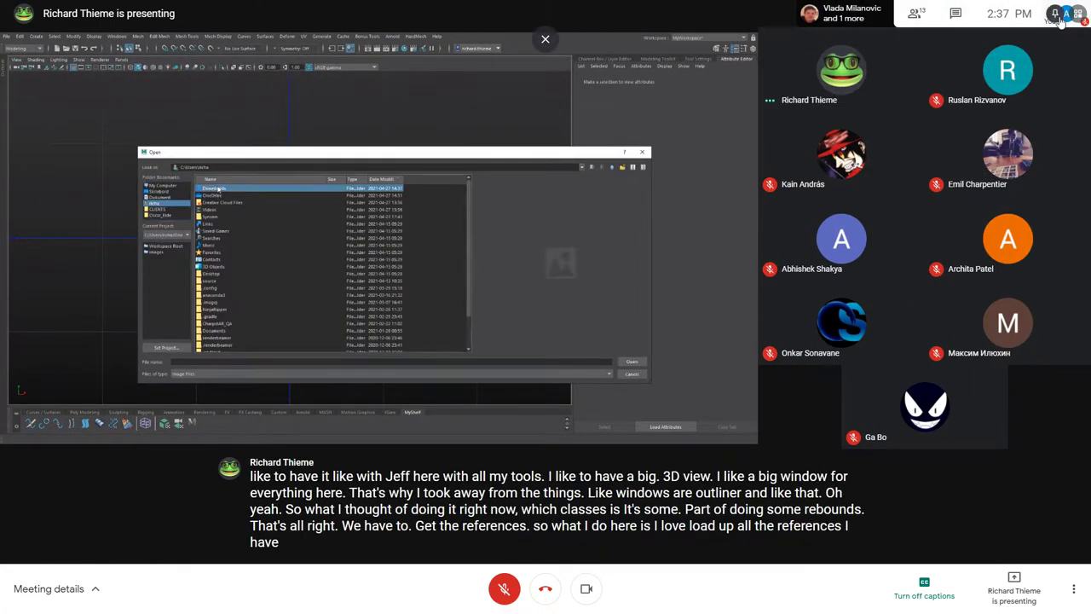
{"action": "right_click", "coordinate": [650, 194]}
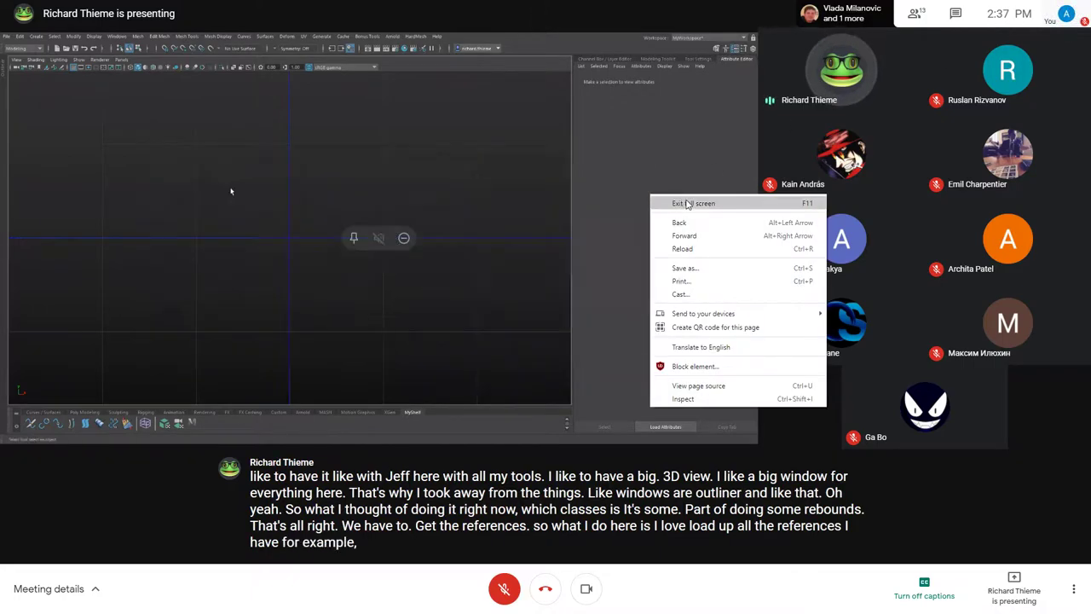
{"action": "left_click", "coordinate": [508, 201]}
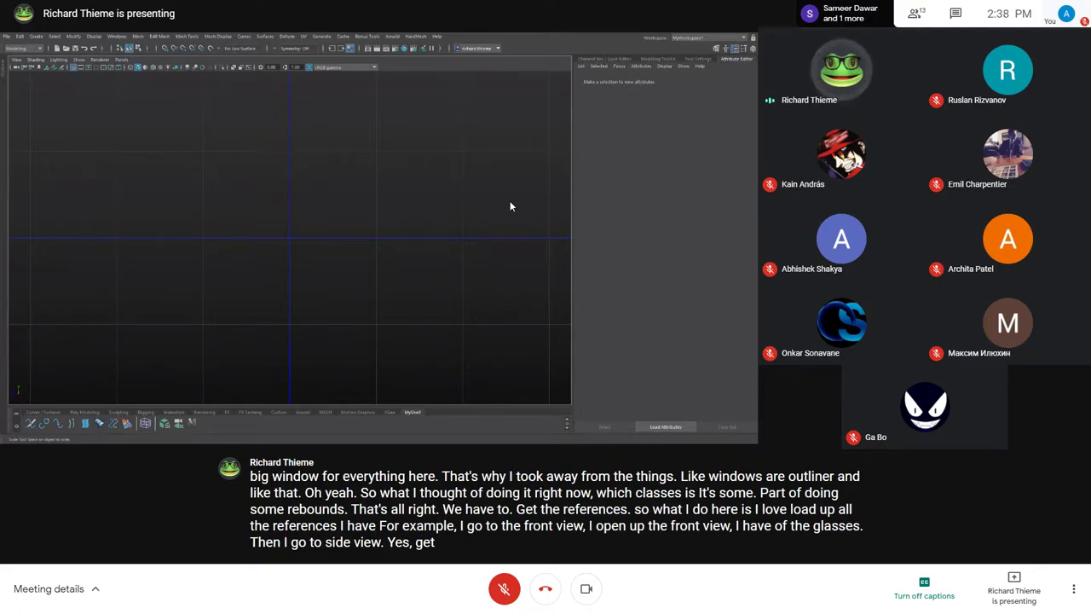
Check the recording status in the GeForce Experience overlay and close the overlay.
{"action": "key", "text": "alt+z"}
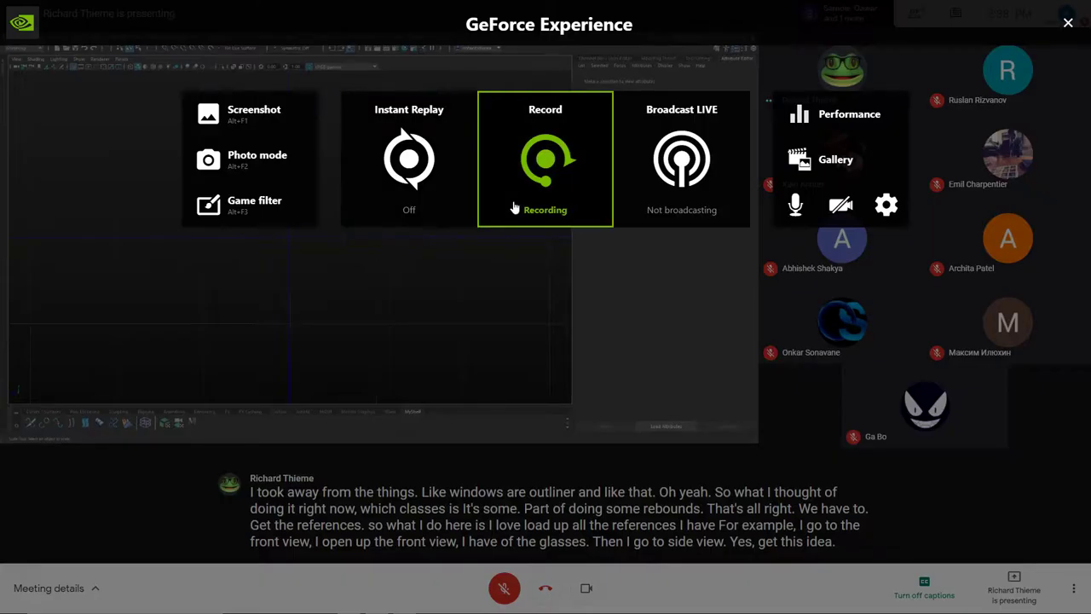
{"action": "key", "text": "alt+z"}
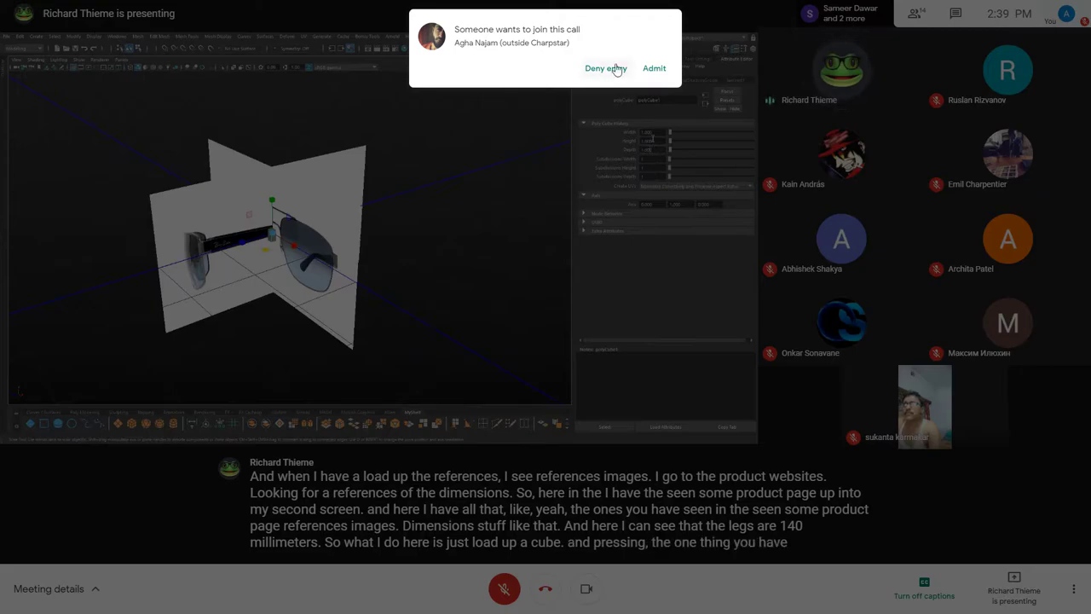
Admit the two further participants who ask to join the call during the presentation.
{"action": "left_click", "coordinate": [654, 69]}
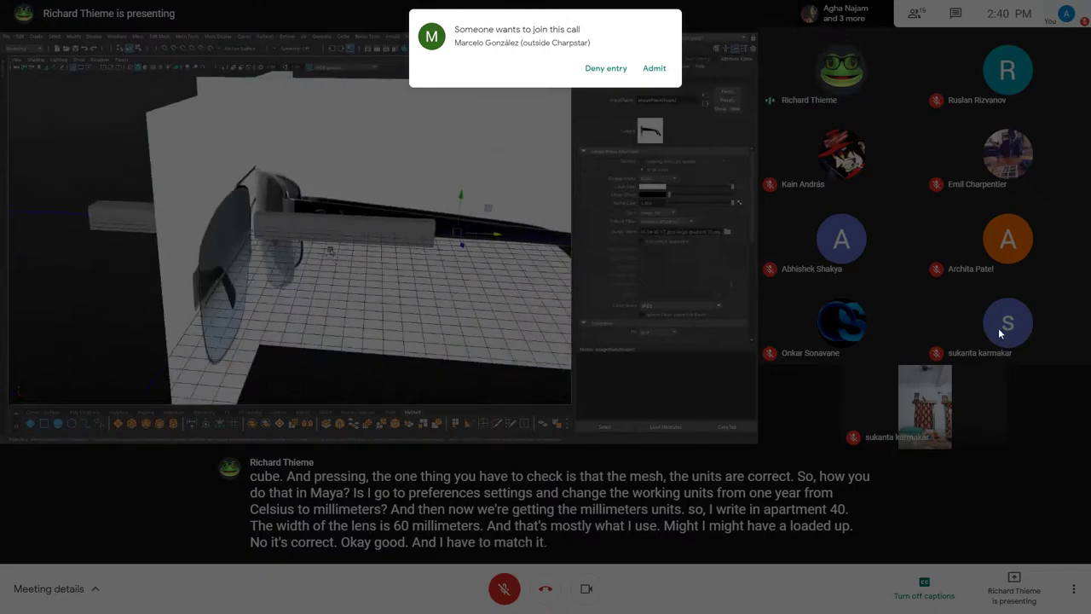
{"action": "left_click", "coordinate": [664, 68]}
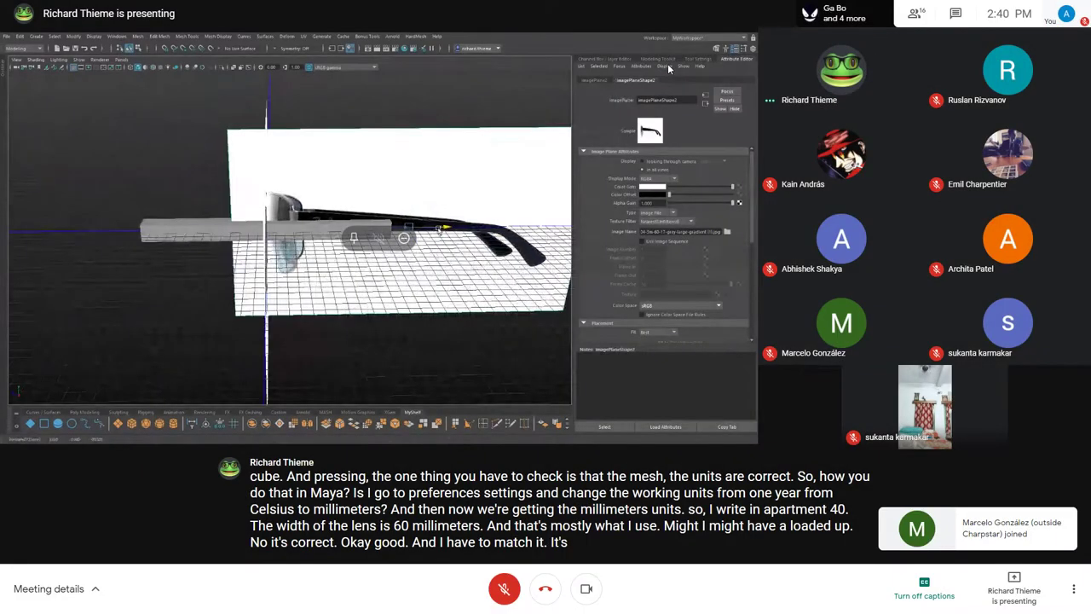
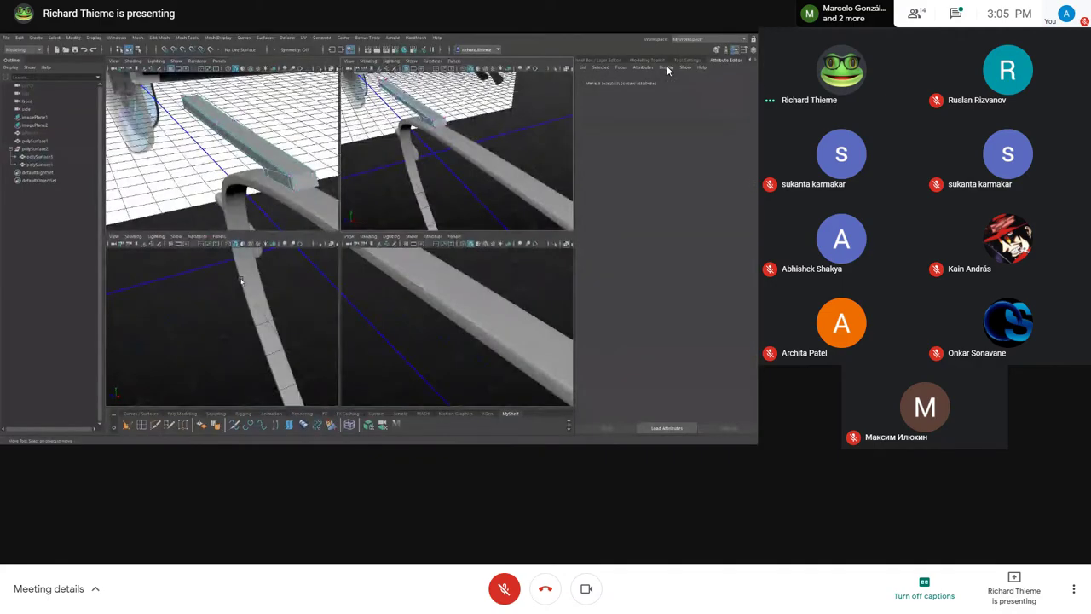
{"action": "key", "text": "space"}
{"action": "right_click_drag", "start_coordinate": [453, 202], "coordinate": [309, 368], "text": "alt"}
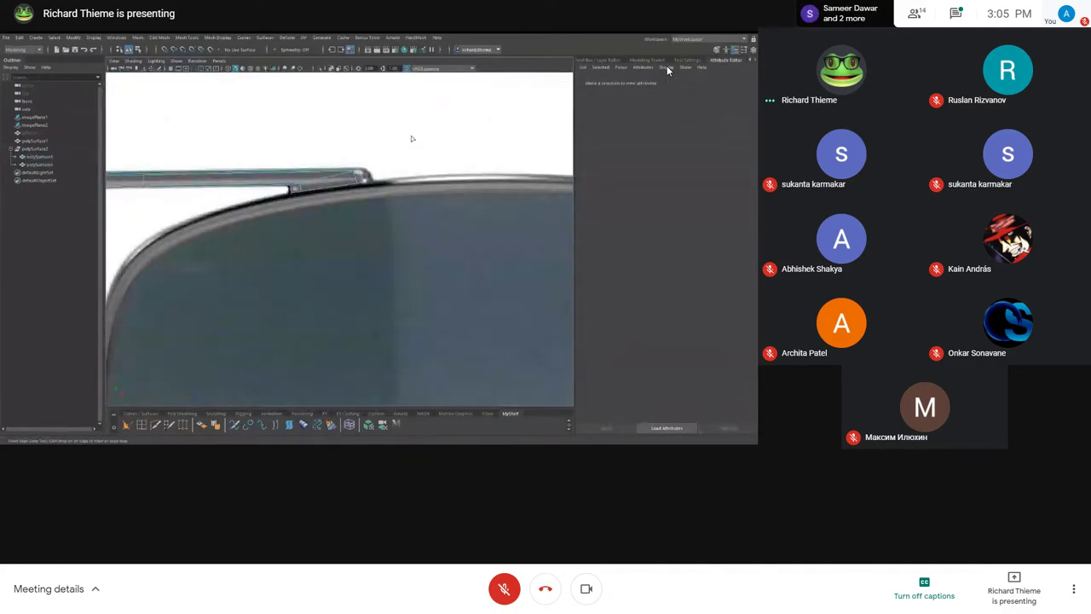
{"action": "left_click", "coordinate": [362, 181]}
{"action": "key", "text": "w"}
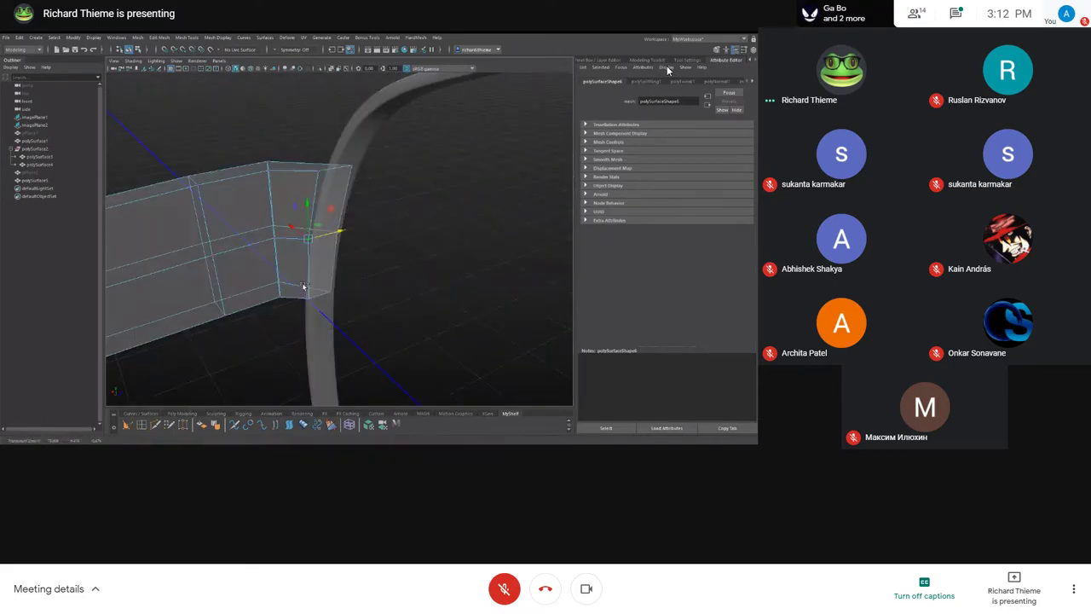
{"action": "key", "text": "F10"}
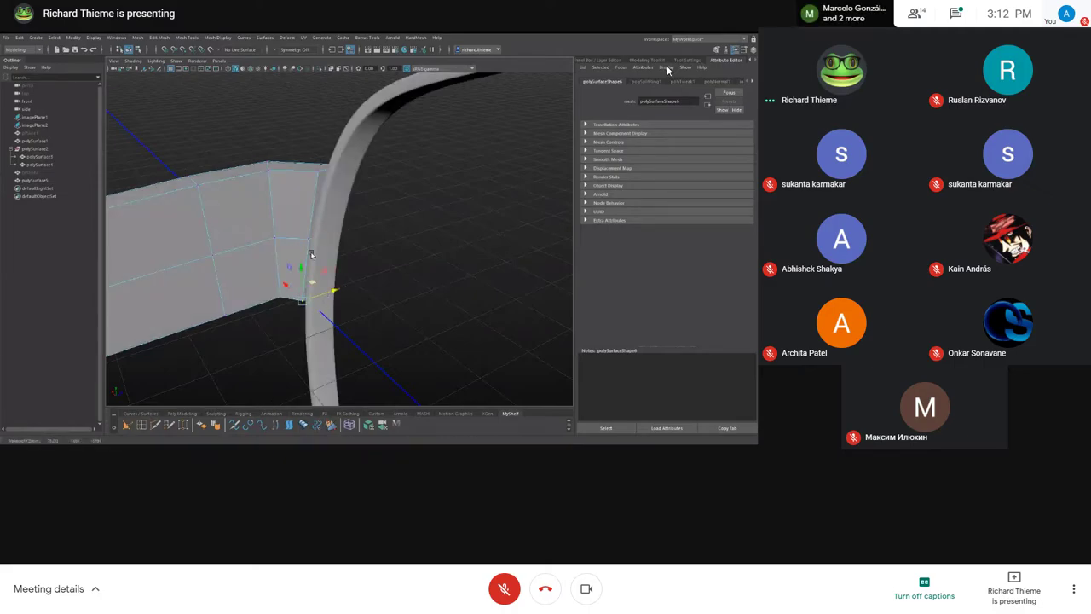
{"action": "key", "text": "alt+x"}
{"action": "key", "text": "alt+x"}
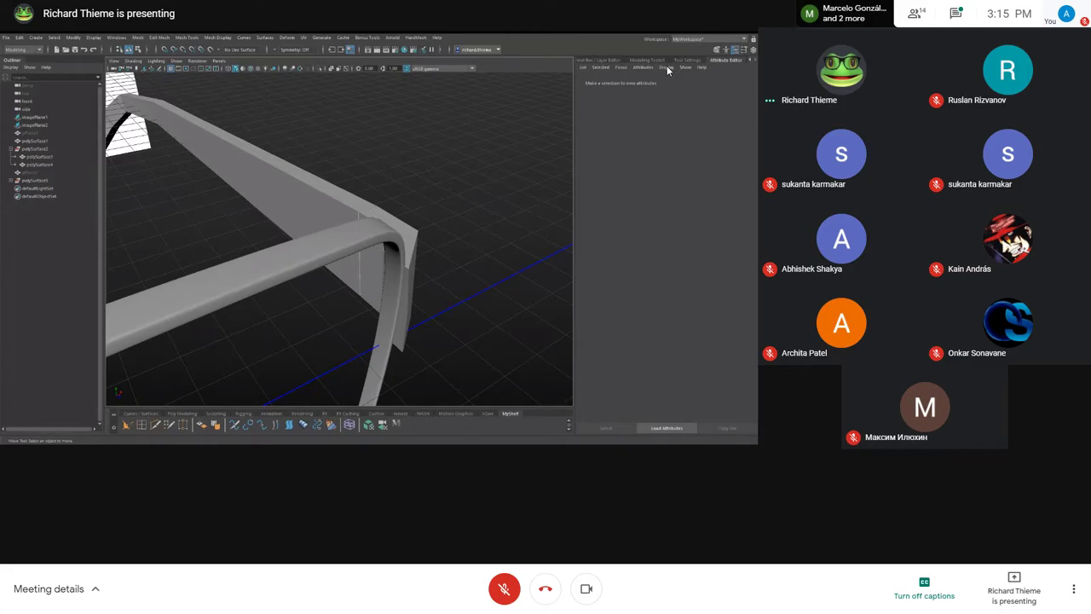
{"action": "left_click_drag", "start_coordinate": [338, 205], "coordinate": [364, 246], "text": "alt"}
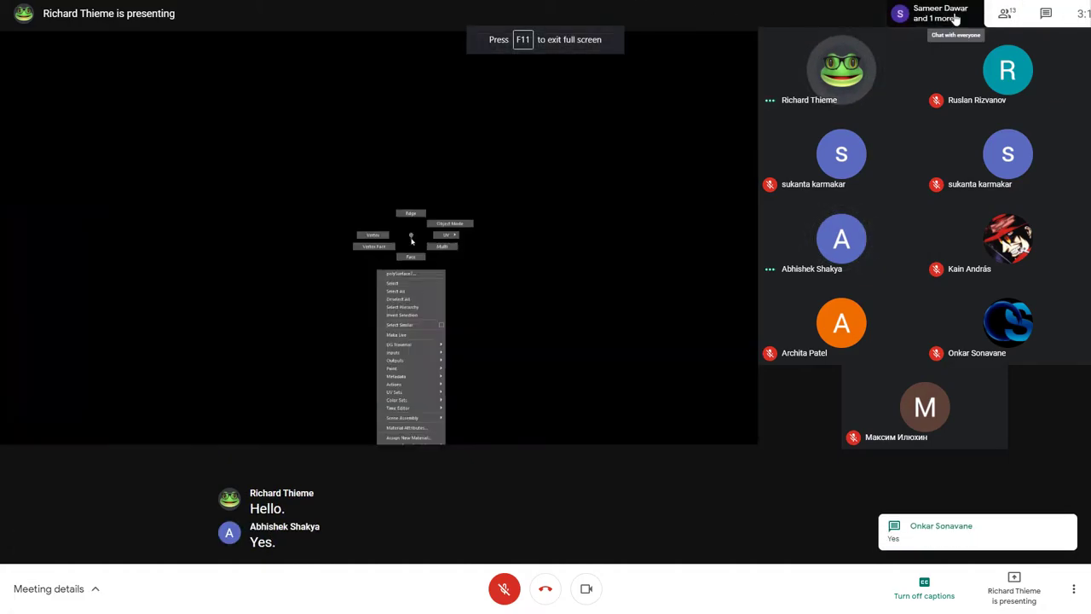
Send the message "There's a lot of people watching. Continuee!" to everyone in the meeting chat, and close the chat.
{"action": "left_click", "coordinate": [956, 15]}
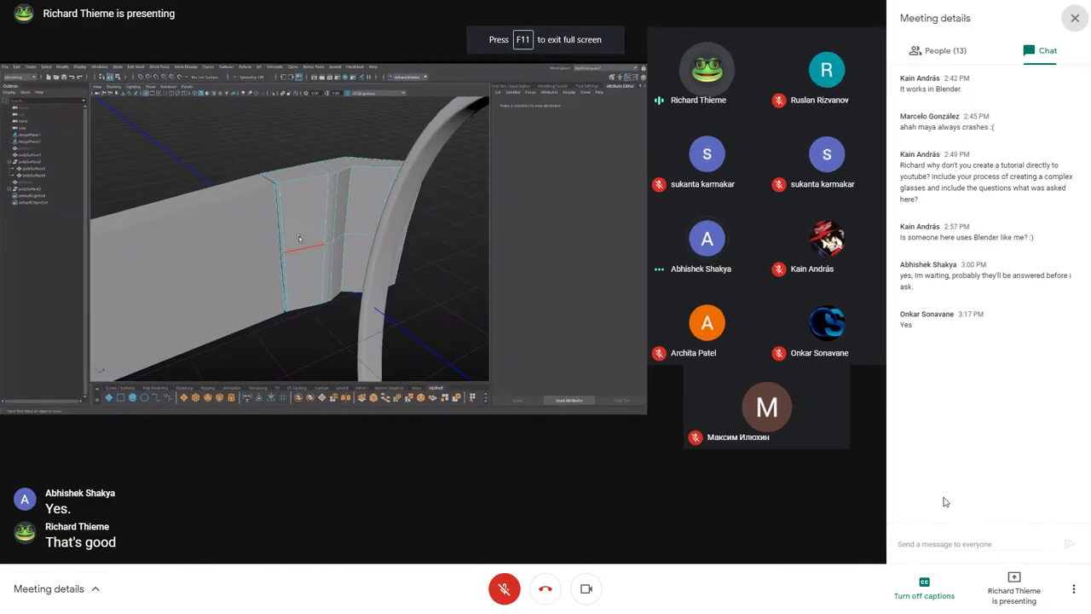
{"action": "type", "text": "There"}
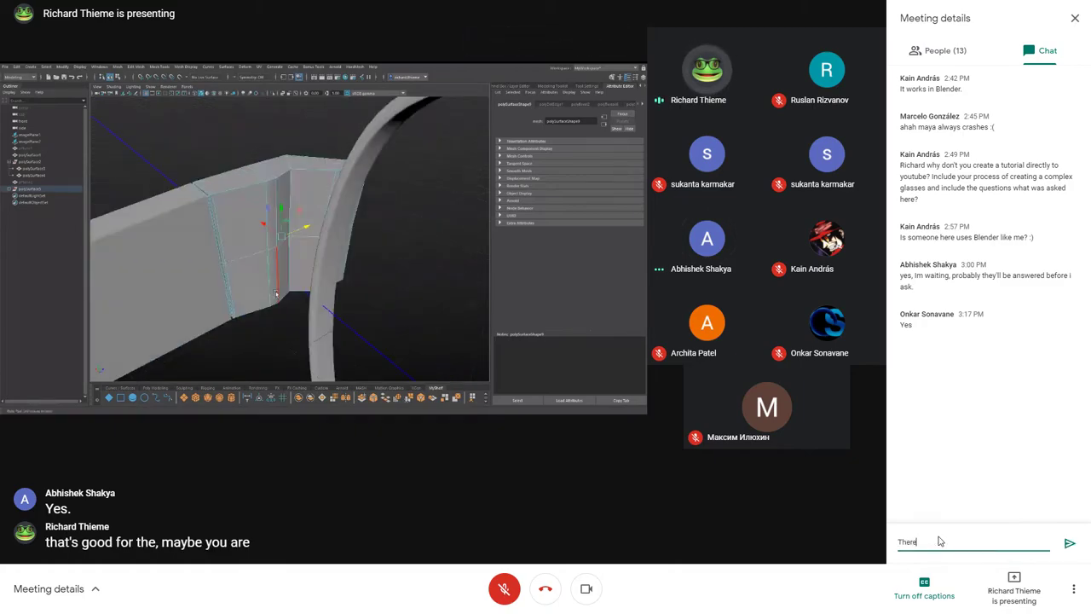
{"action": "type", "text": "'s a lot of"}
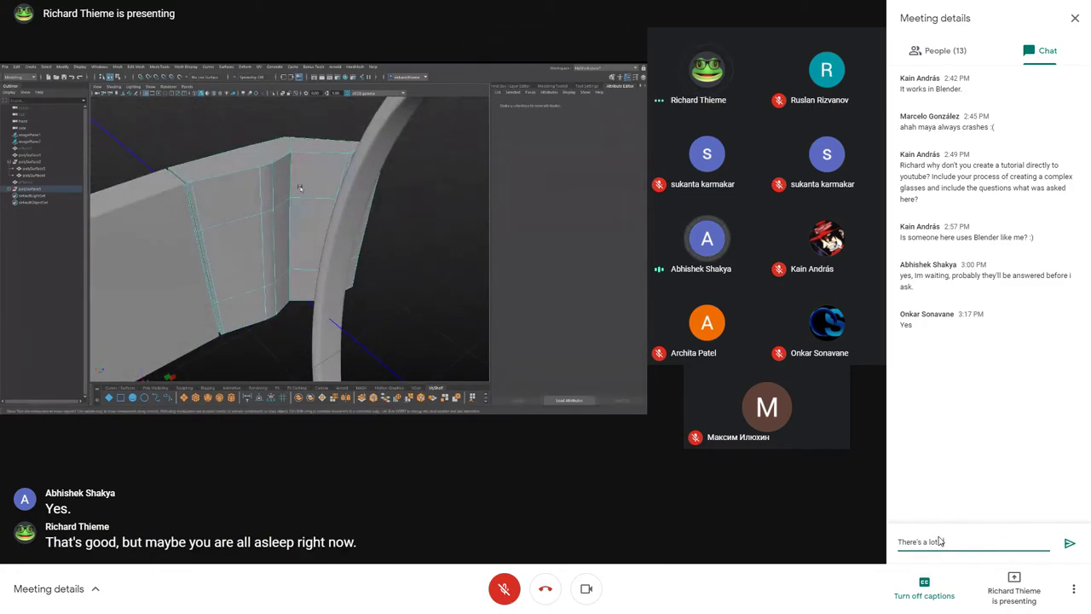
{"action": "type", "text": " people watch"}
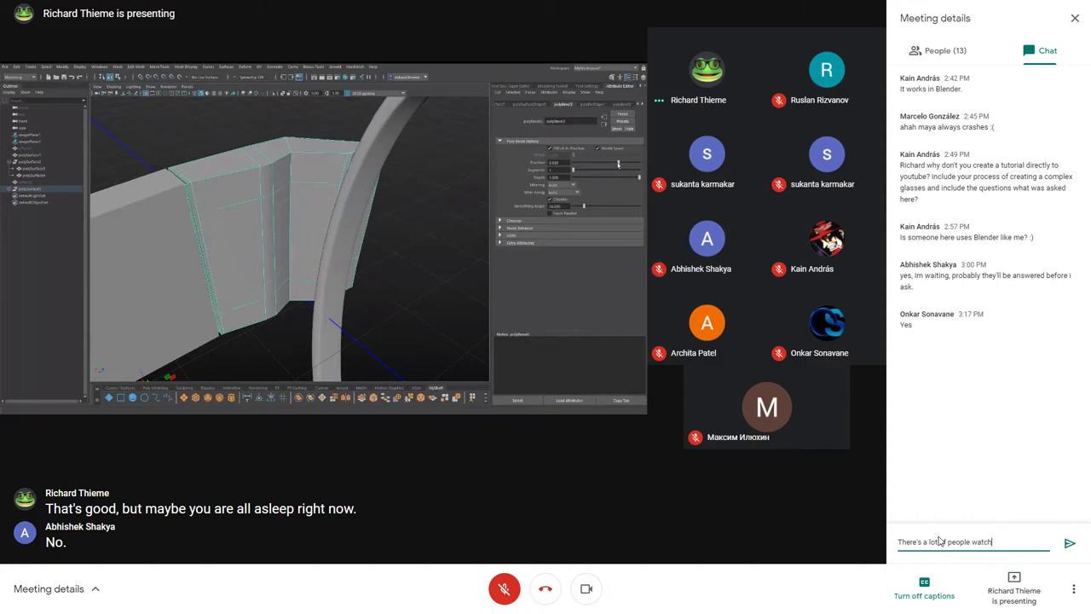
{"action": "type", "text": "ing. Continuee!"}
{"action": "key", "text": "Return"}
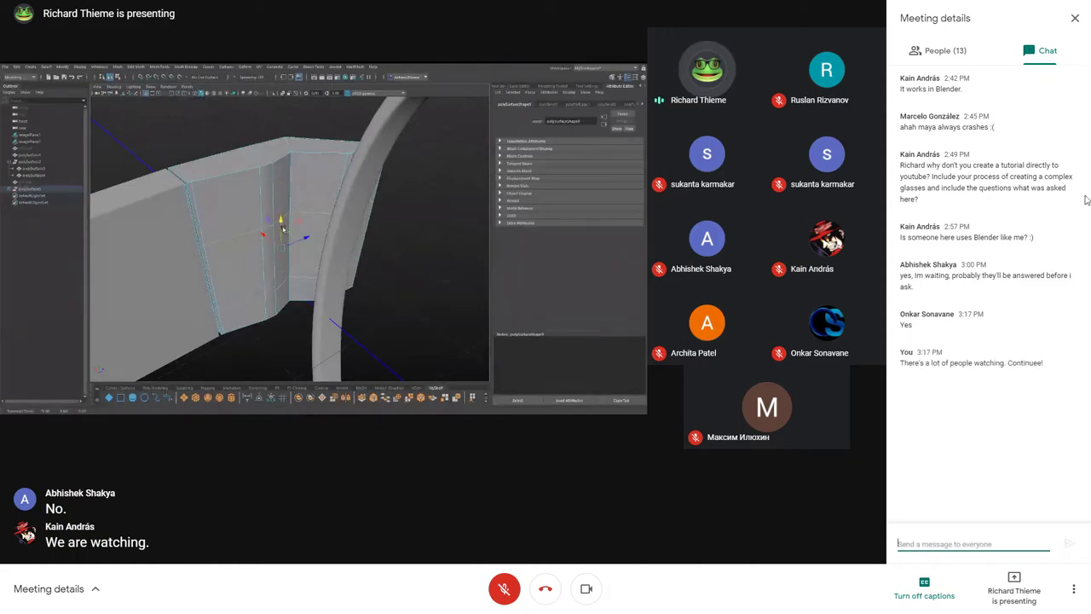
{"action": "left_click", "coordinate": [1074, 18]}
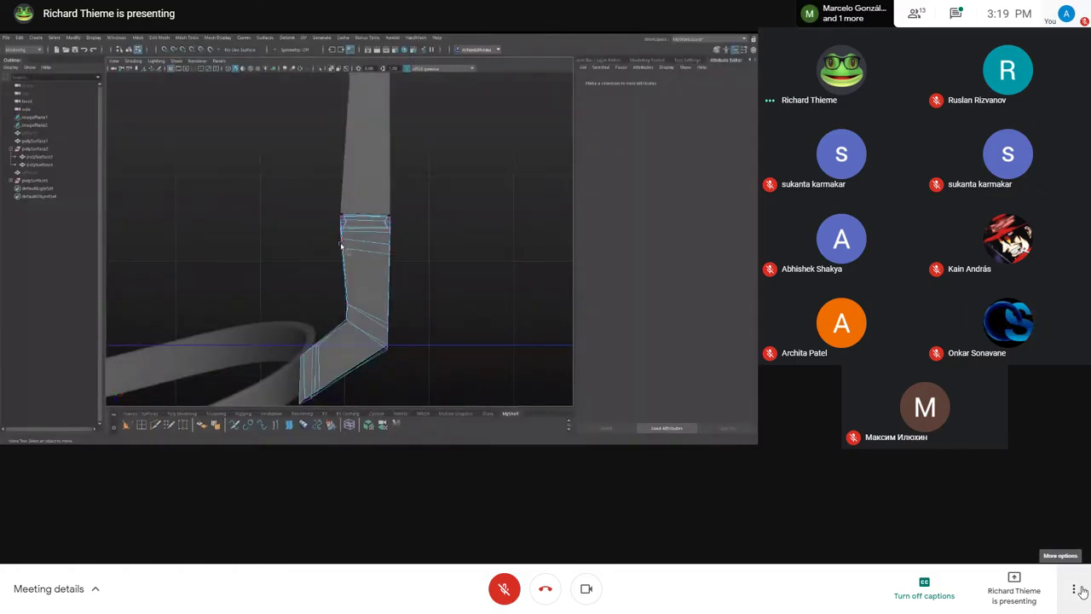
Change the meeting layout to Spotlight and lower the maximum number of tiles to 6.
{"action": "left_click", "coordinate": [1076, 589]}
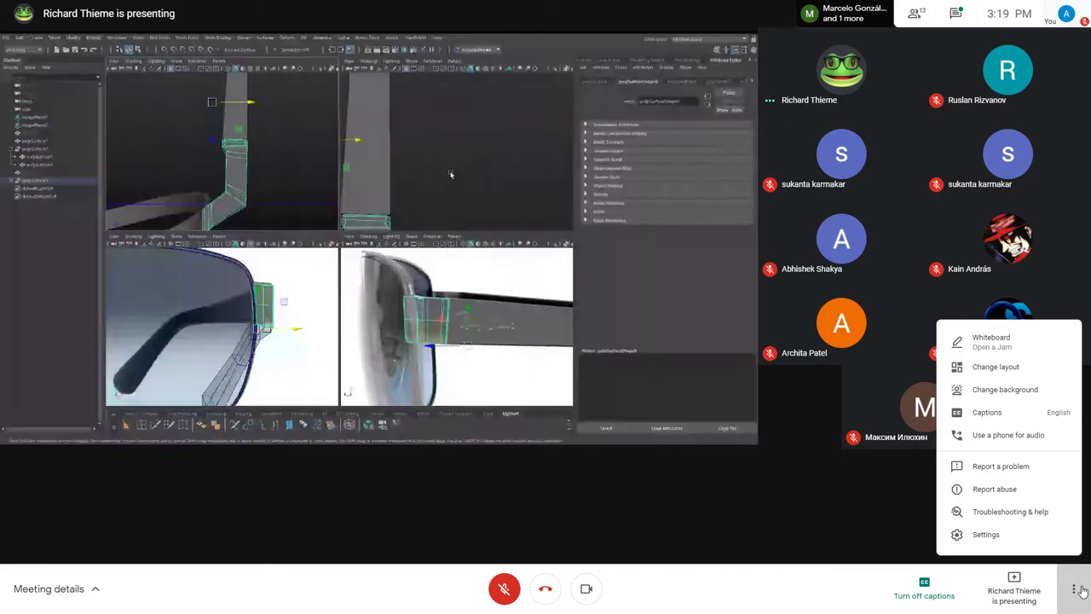
{"action": "left_click", "coordinate": [1023, 370]}
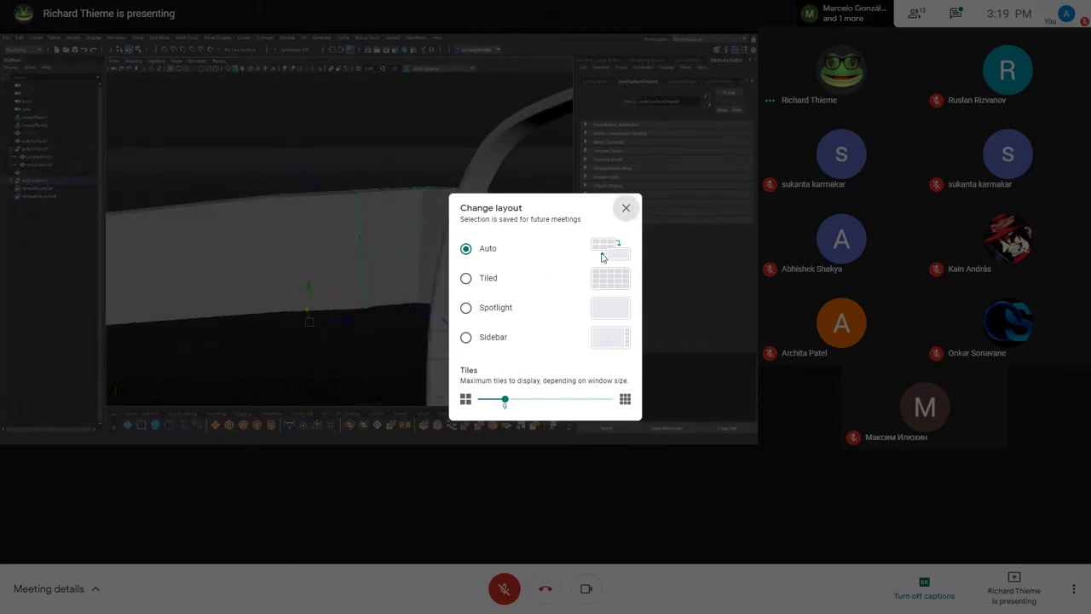
{"action": "left_click_drag", "start_coordinate": [505, 399], "coordinate": [484, 405]}
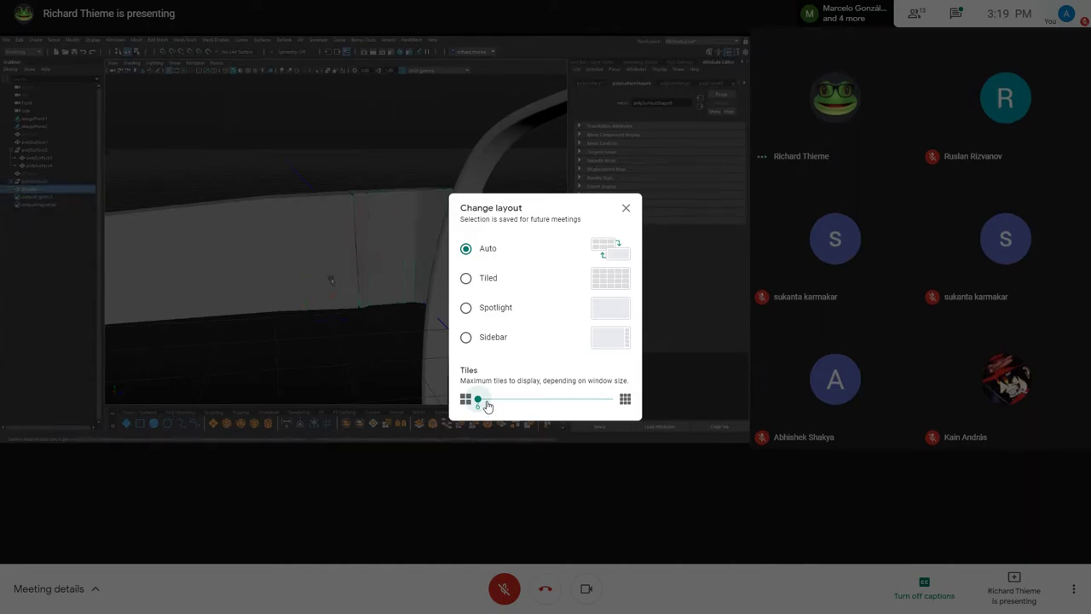
{"action": "left_click", "coordinate": [504, 312]}
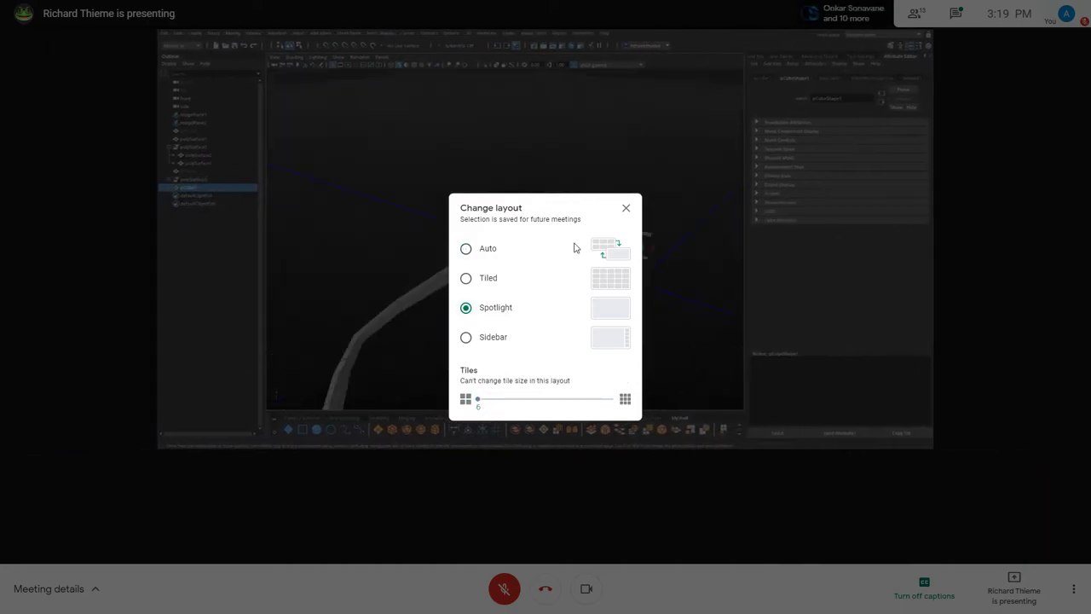
{"action": "left_click", "coordinate": [627, 207]}
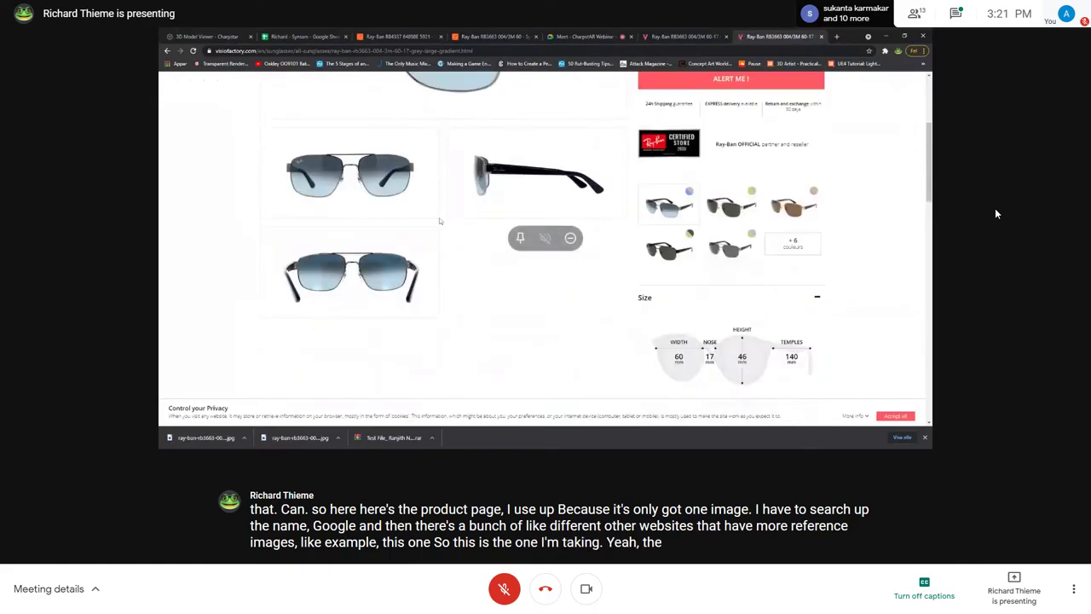
Check again in the GeForce Experience overlay that the call is still being recorded.
{"action": "key", "text": "alt+z"}
{"action": "key", "text": "alt+z"}
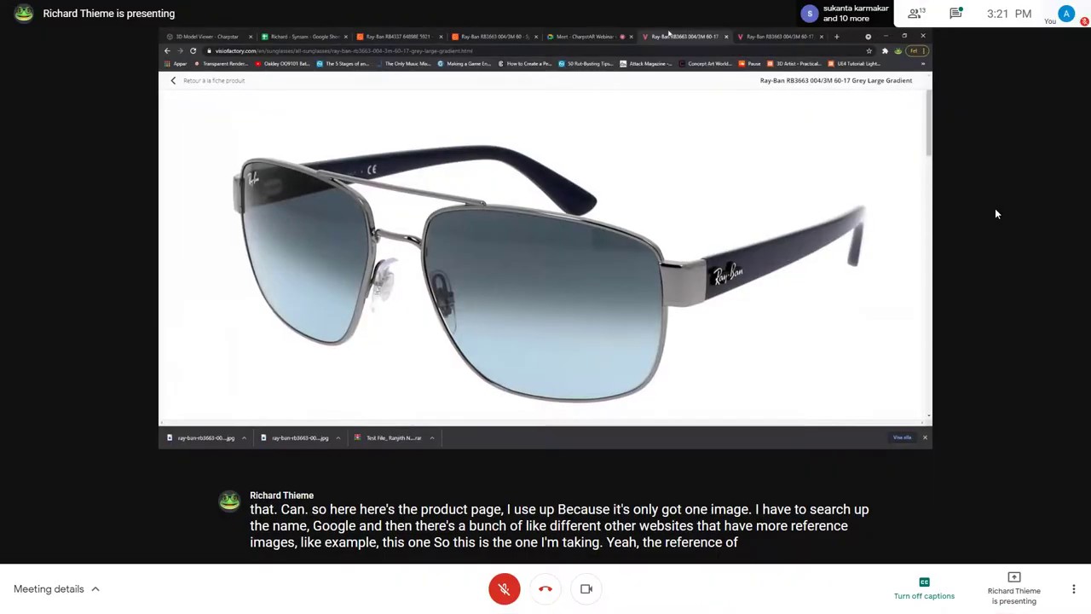